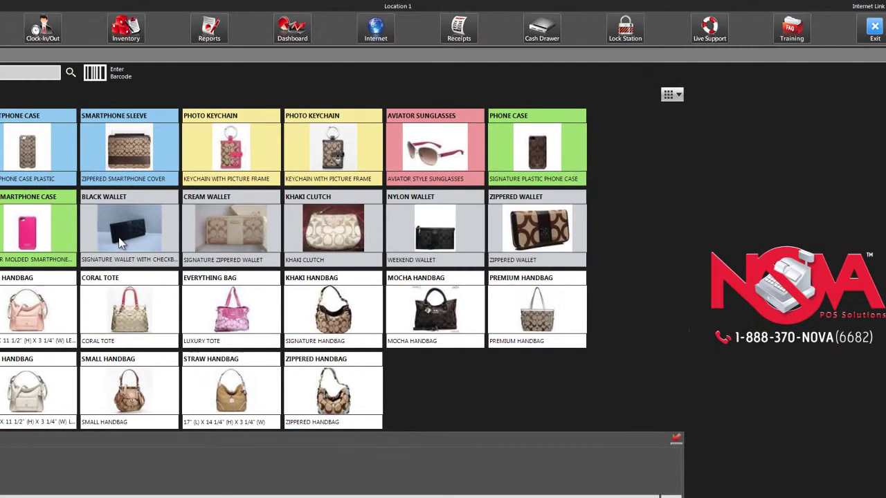
# Add the Black Wallet and apply coupon NOVACPN05 for $20 off, bringing the subtotal to $278.00
pyautogui.click(119, 242)
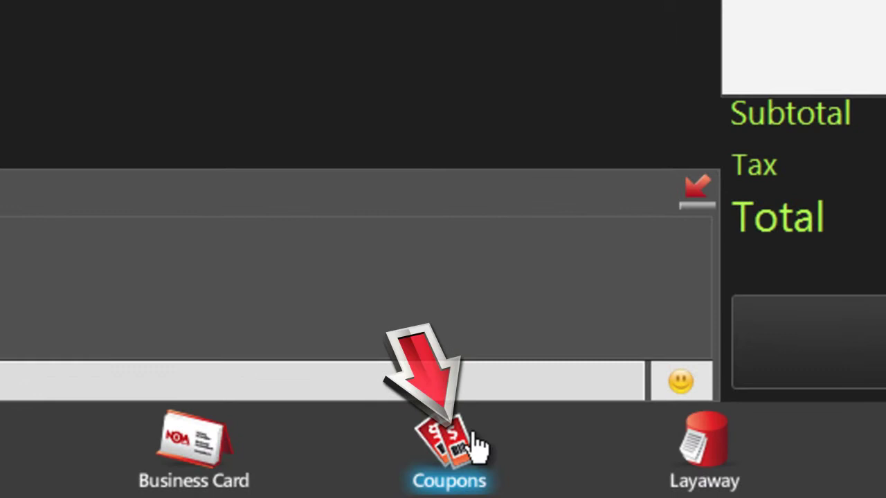
pyautogui.click(474, 438)
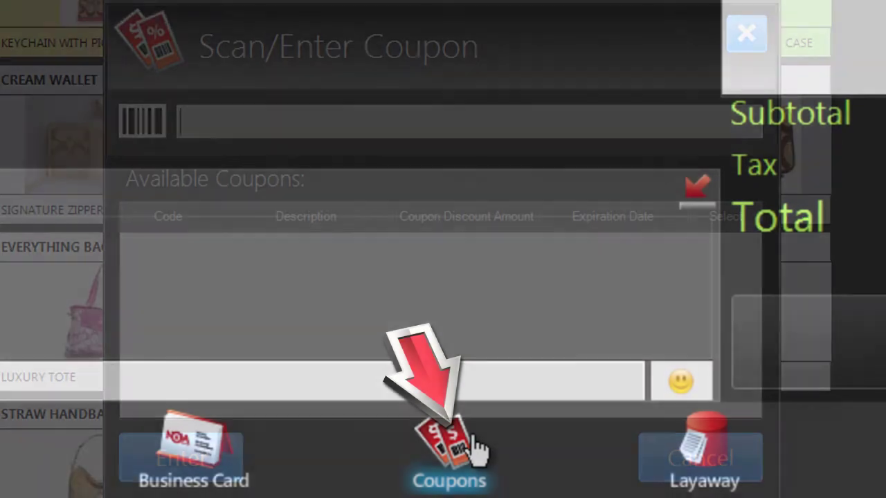
pyautogui.write('NOVACPN0')
pyautogui.write('5')
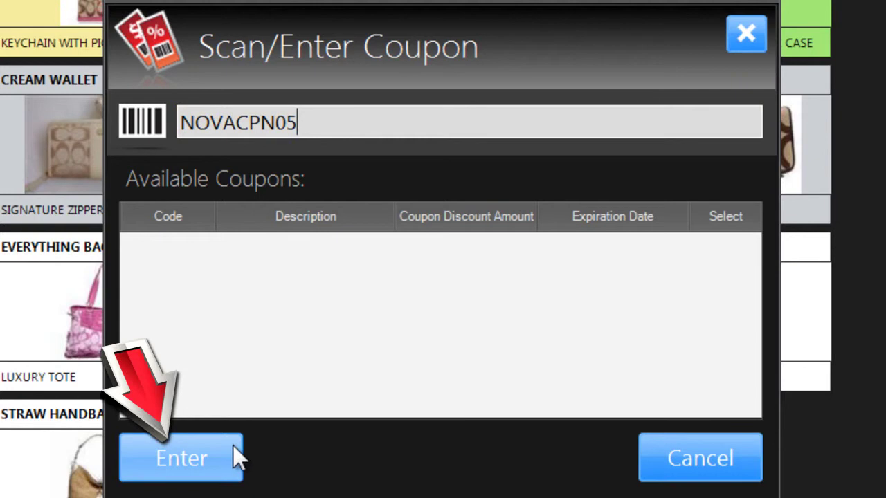
pyautogui.click(181, 458)
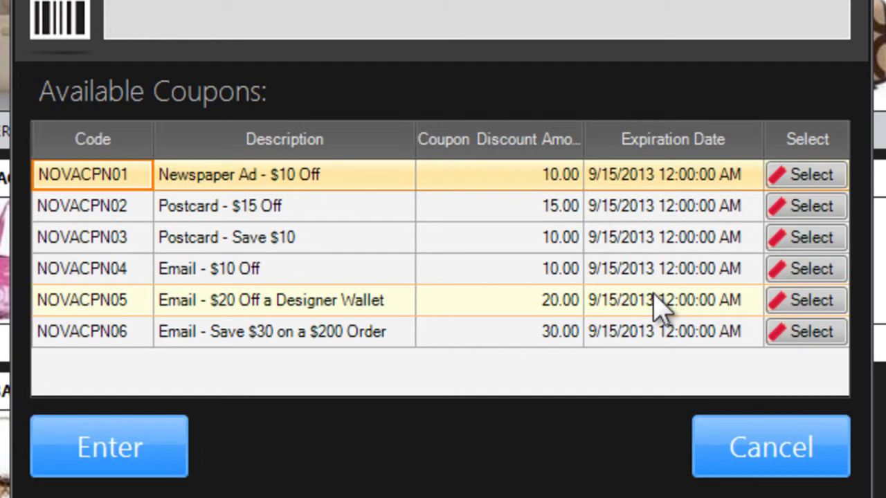
pyautogui.click(807, 304)
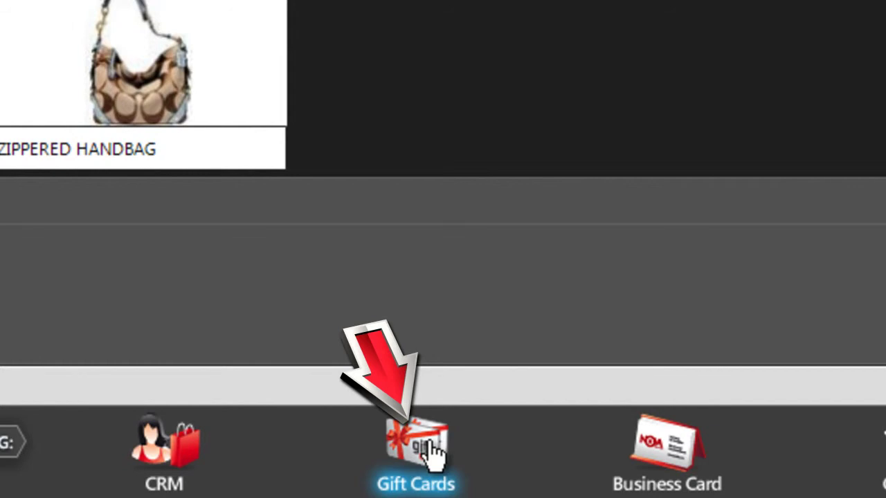
# Sell a new gift card with value and price 20.00, and complete the sale
pyautogui.click(429, 451)
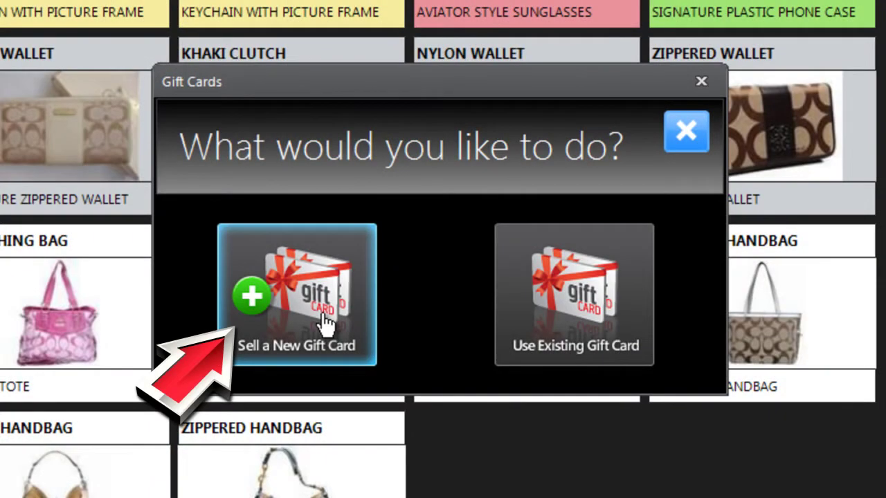
pyautogui.click(325, 324)
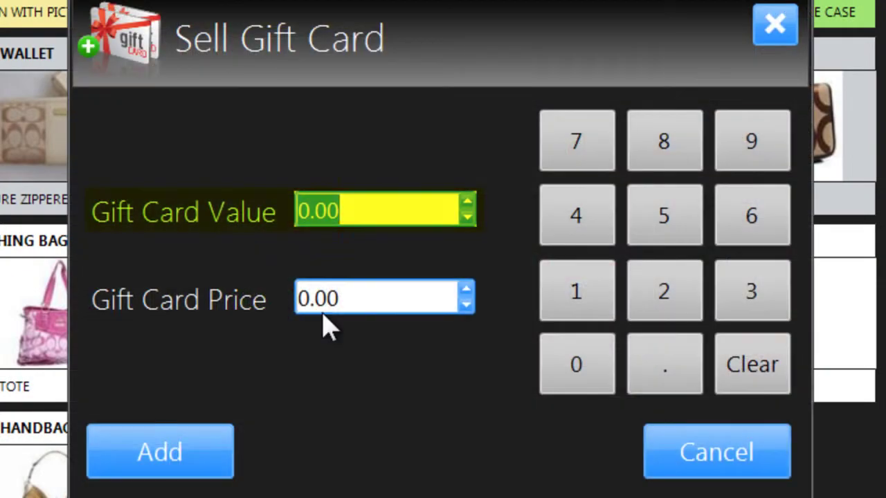
pyautogui.write('20')
pyautogui.press('Return')
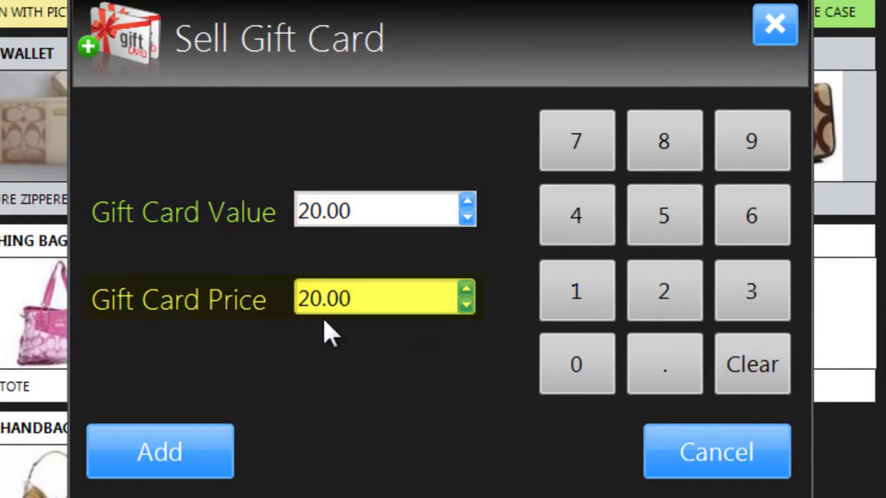
pyautogui.press('Return')
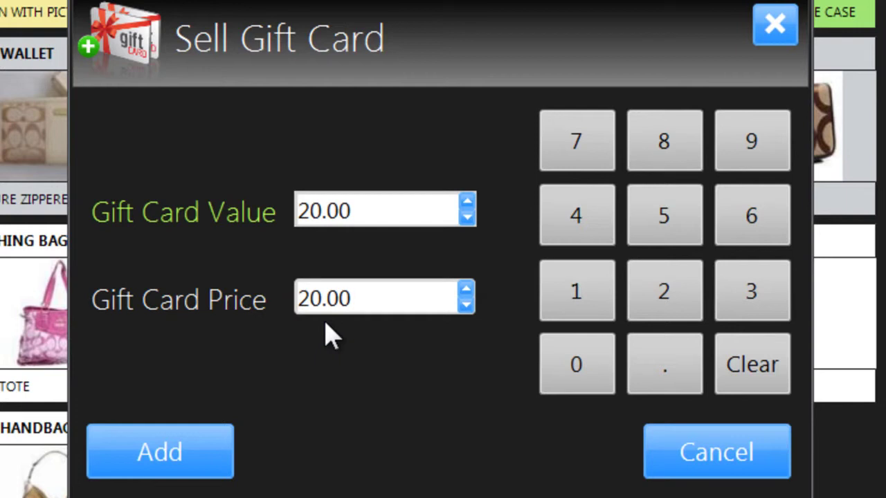
pyautogui.click(193, 443)
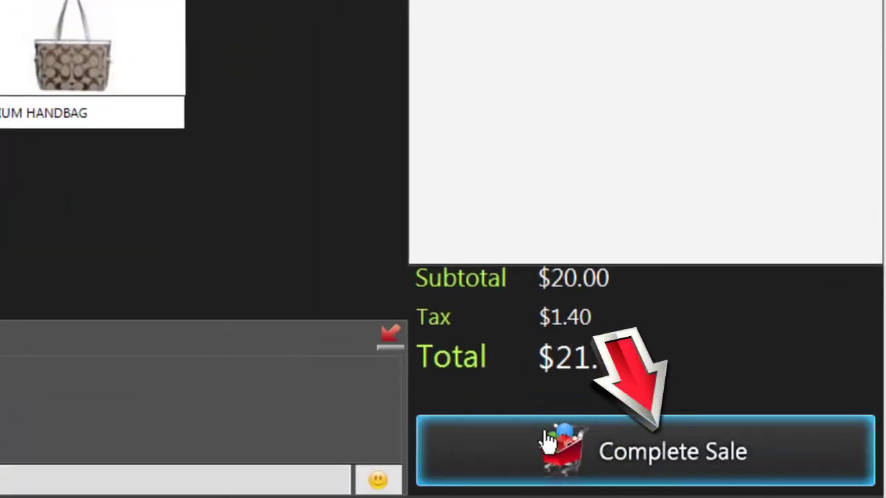
pyautogui.click(547, 440)
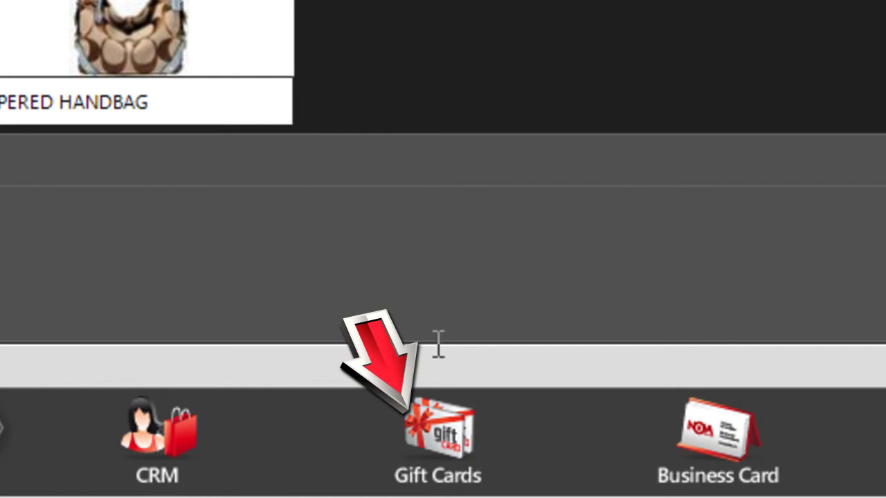
# Locate the previously sold gift card by entering its code
pyautogui.click(436, 451)
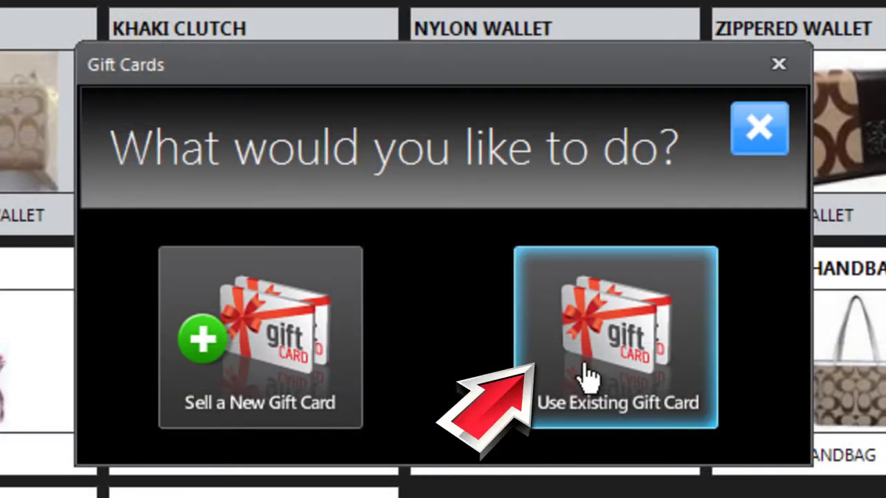
pyautogui.click(584, 377)
pyautogui.write('QDXTYK')
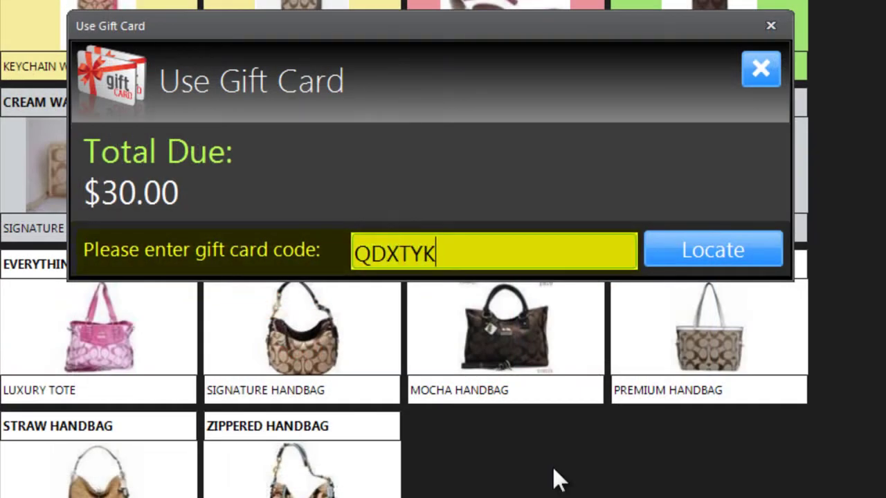
pyautogui.write('W2Z1')
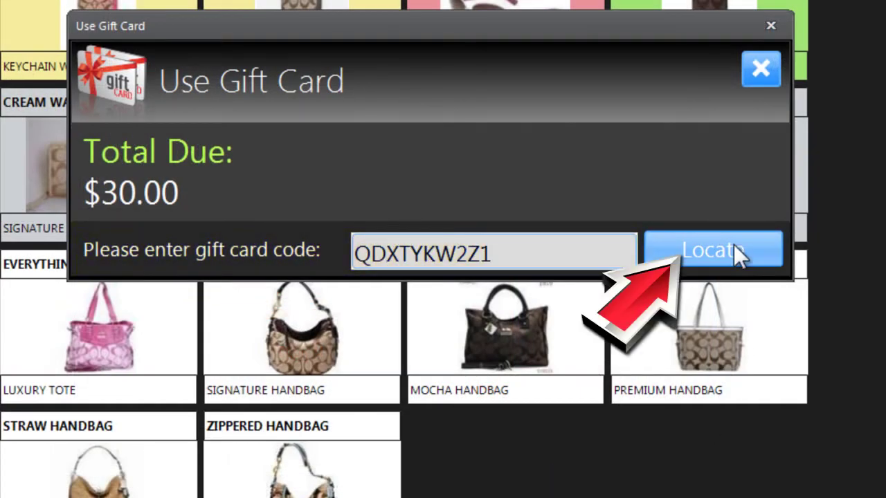
pyautogui.click(733, 241)
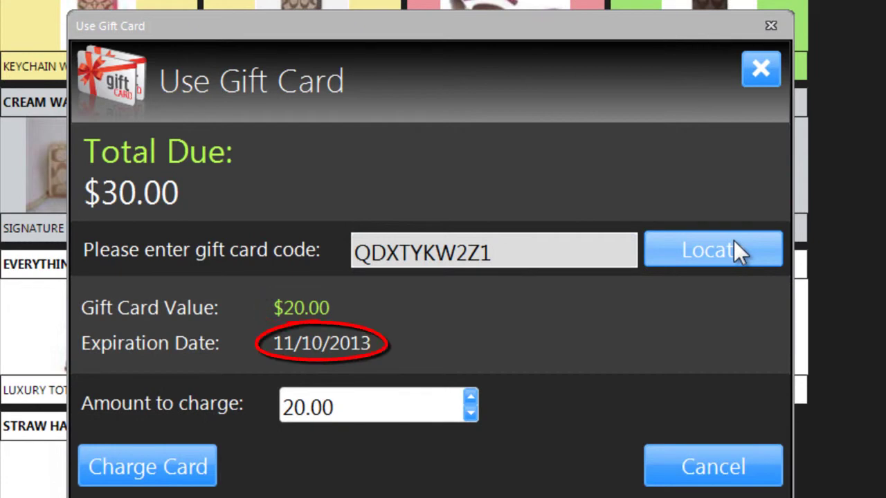
# Charge $15.00 to the gift card and acknowledge the deduction warning
pyautogui.click(427, 414)
pyautogui.write('15')
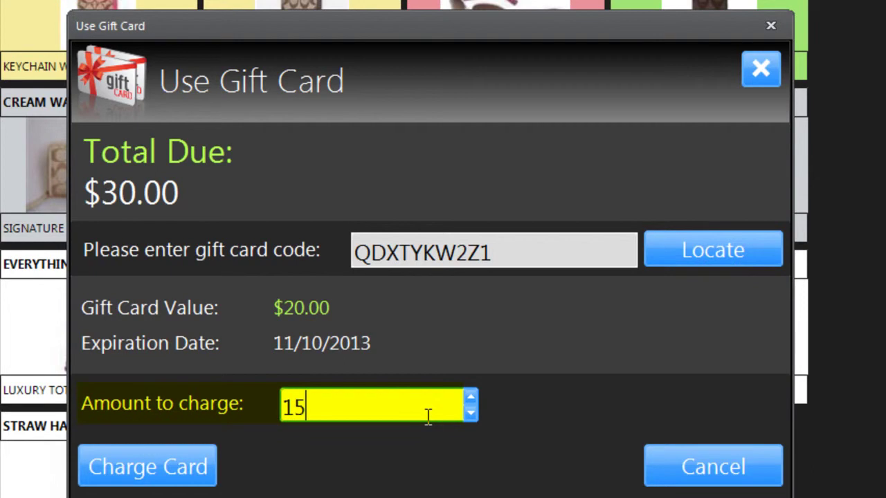
pyautogui.press('Tab')
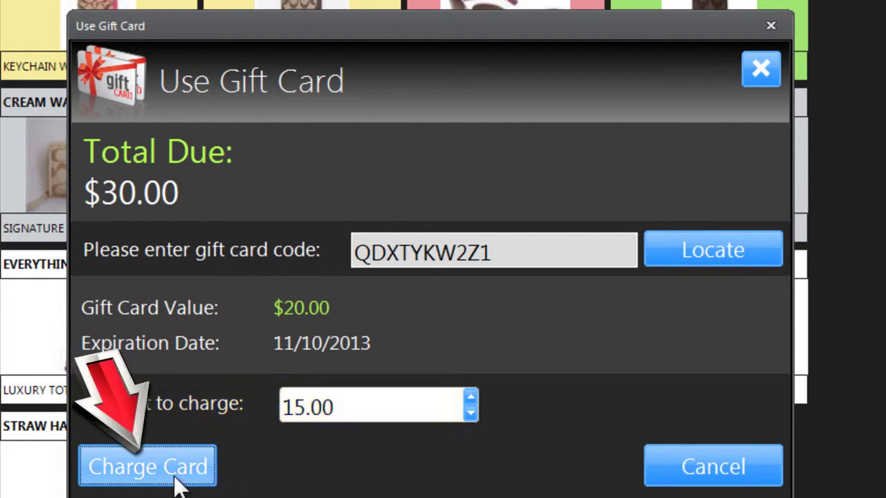
pyautogui.click(179, 485)
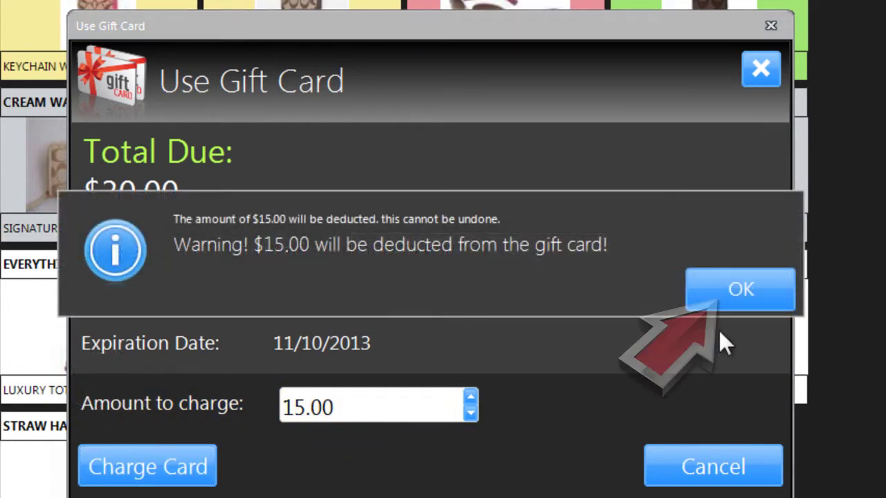
pyautogui.click(740, 310)
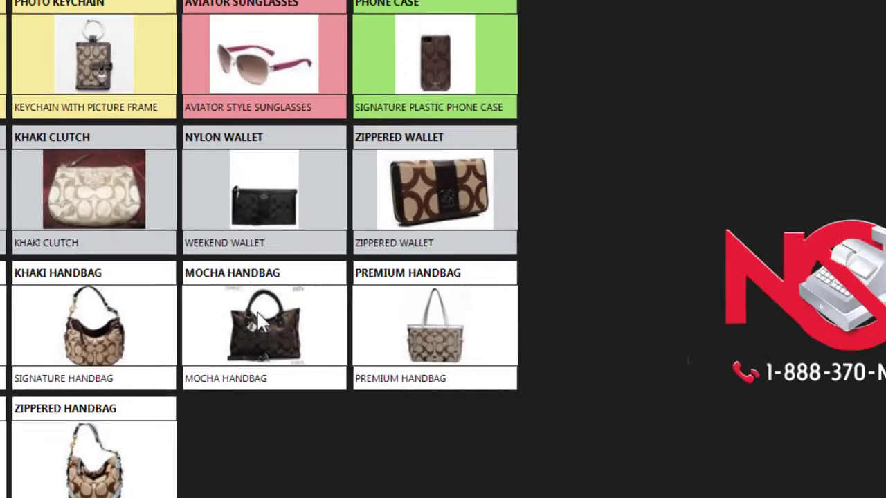
# Add the Mocha Handbag and start a new layaway with 150.00 received today
pyautogui.click(259, 321)
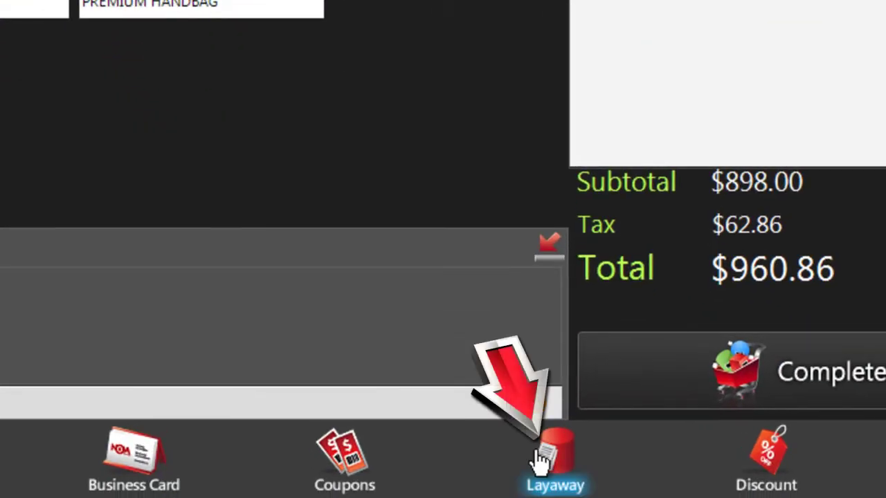
pyautogui.click(541, 457)
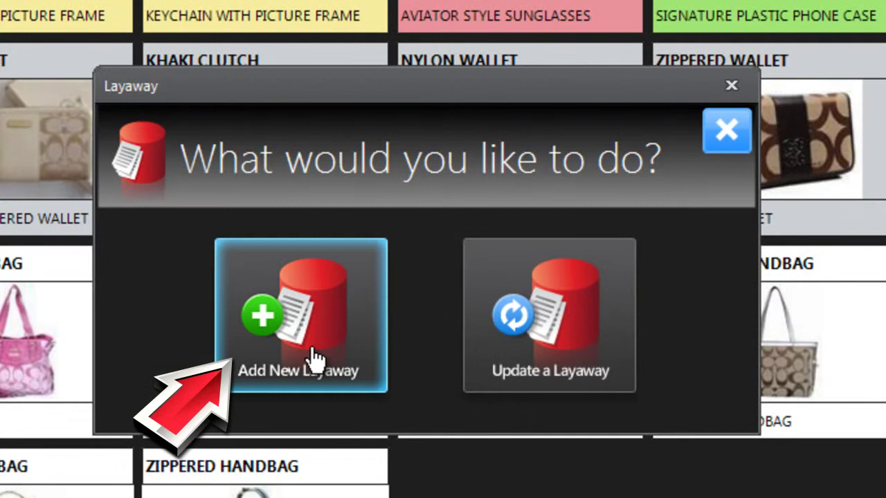
pyautogui.click(315, 359)
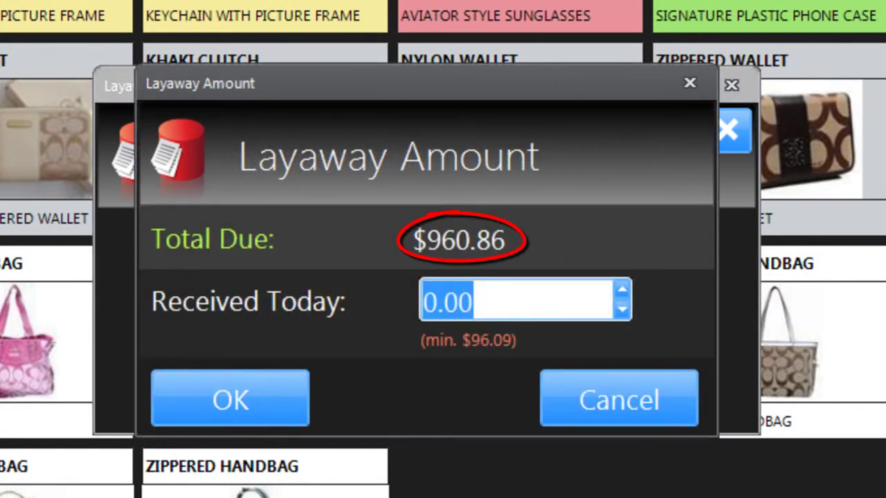
pyautogui.write('150')
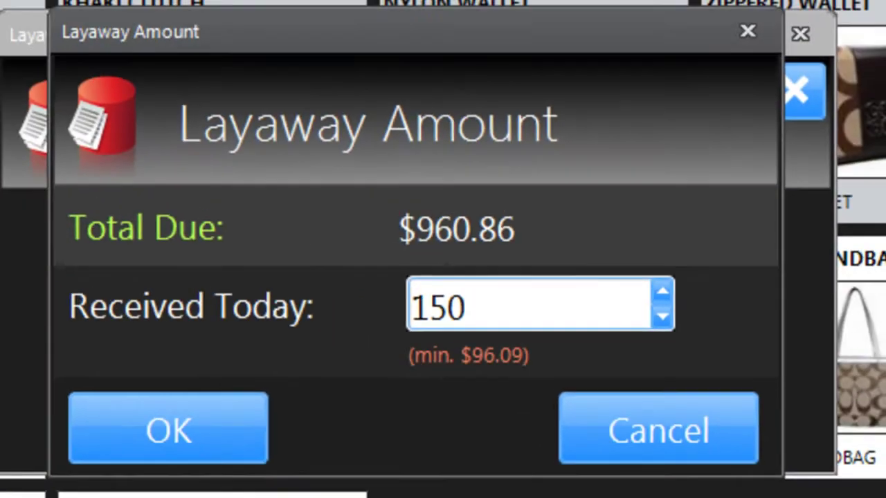
pyautogui.press('Tab')
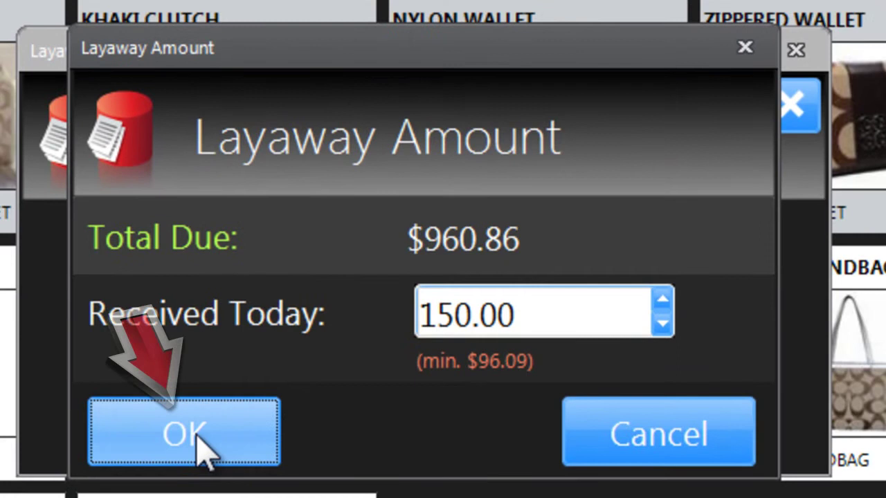
pyautogui.click(199, 443)
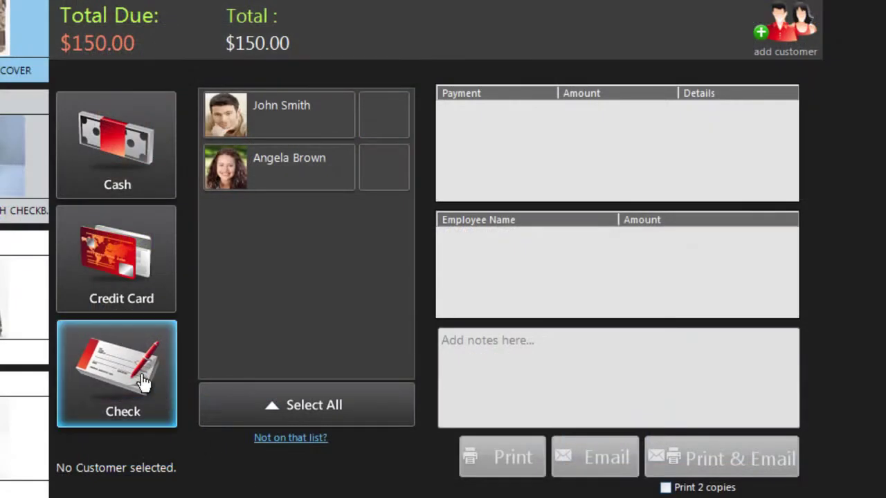
# Credit the first sales rep, sign the layaway agreement, and capture the customer's fingerprint
pyautogui.click(246, 111)
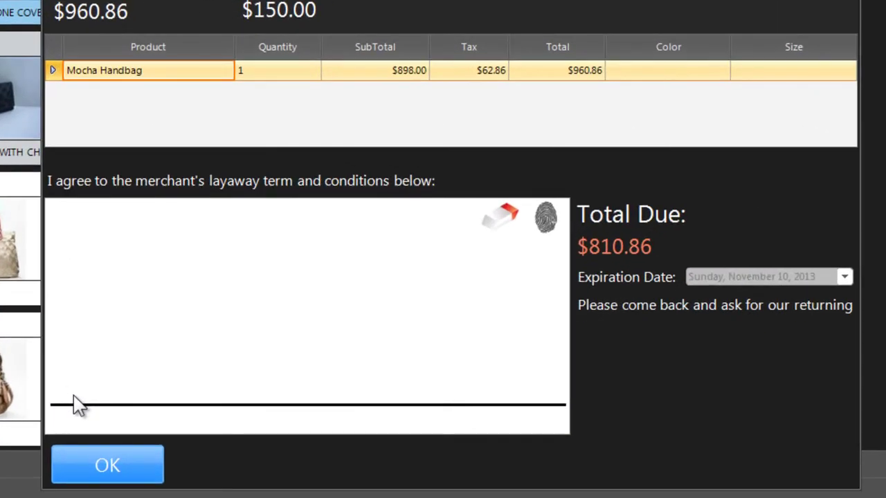
pyautogui.moveTo(73, 393)
pyautogui.mouseDown()
pyautogui.moveTo(110, 277)
pyautogui.moveTo(138, 394)
pyautogui.mouseUp()
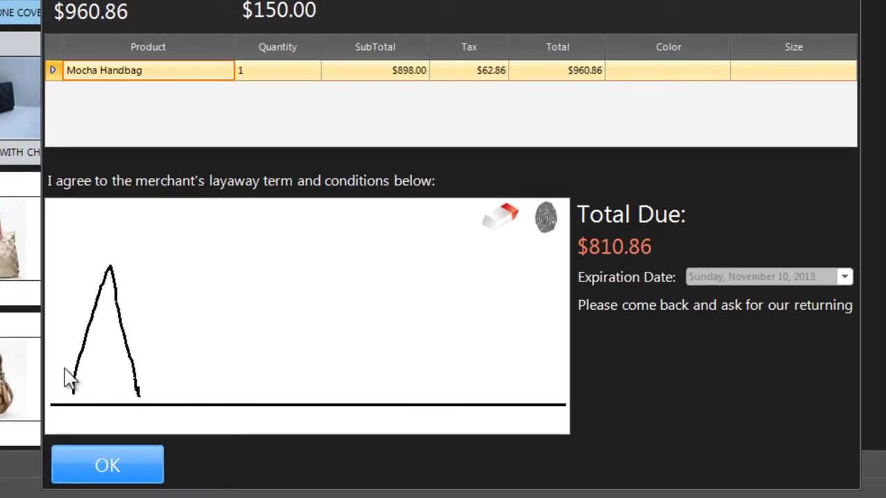
pyautogui.moveTo(59, 359); pyautogui.dragTo(147, 351)
pyautogui.moveTo(97, 400)
pyautogui.mouseDown()
pyautogui.moveTo(365, 313)
pyautogui.moveTo(447, 371)
pyautogui.moveTo(488, 317)
pyautogui.mouseUp()
pyautogui.click(545, 219)
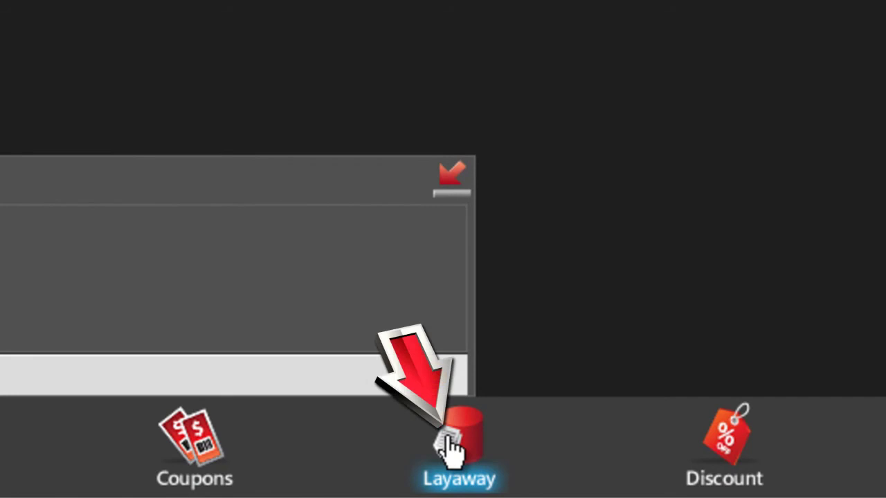
# Reopen the existing handbag layaway by looking up its code
pyautogui.click(448, 448)
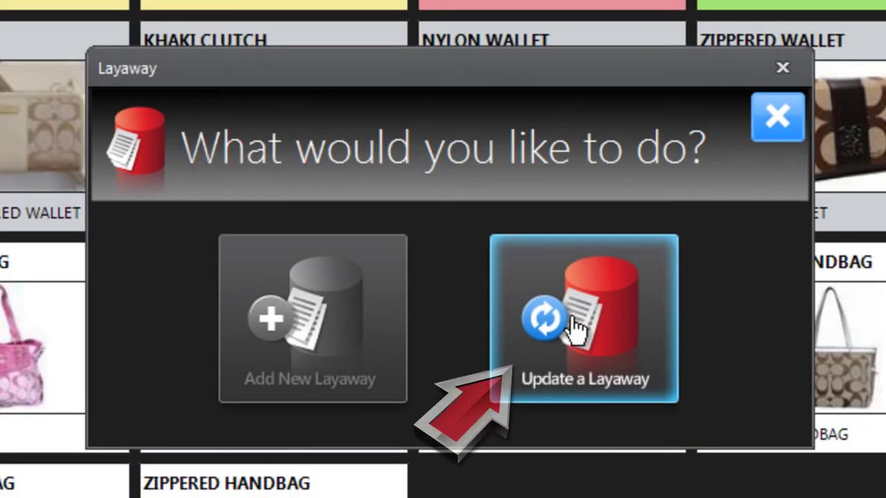
pyautogui.click(573, 327)
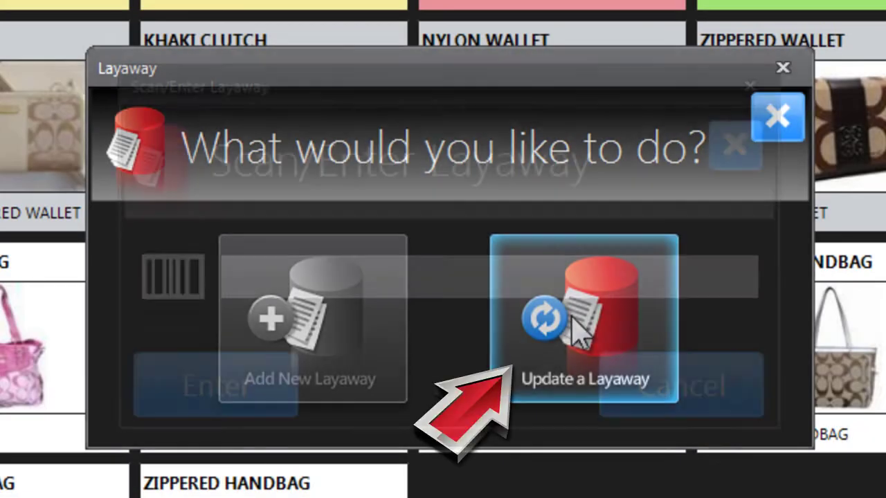
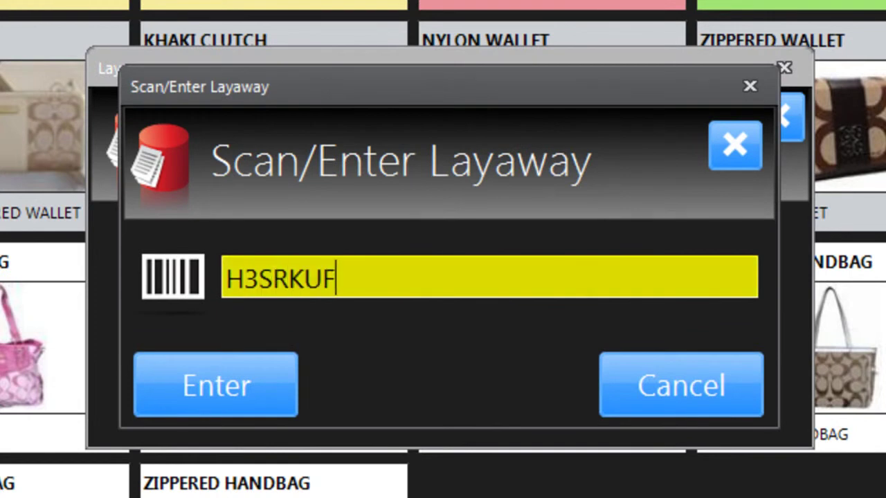
pyautogui.click(256, 415)
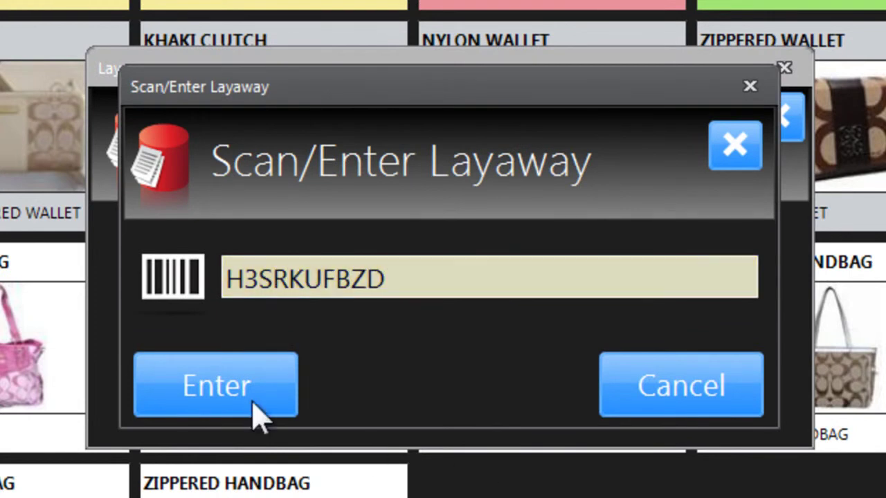
pyautogui.click(187, 387)
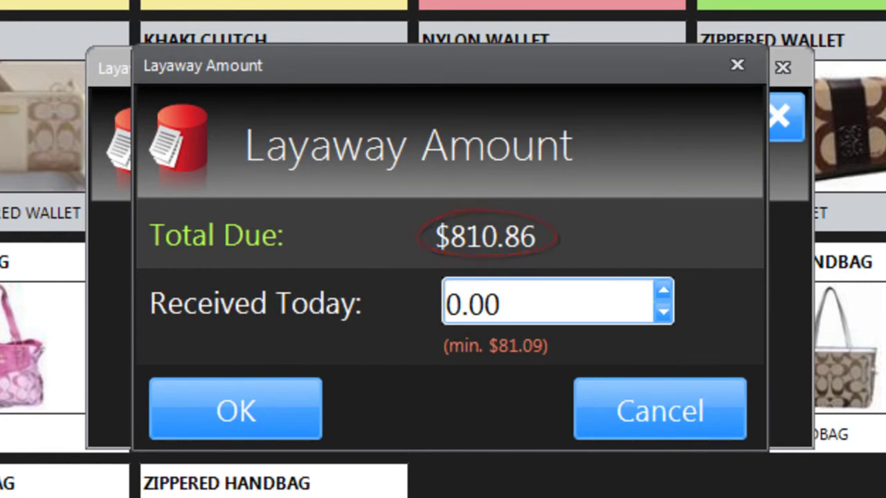
# Enter 500.00 as received today against the $810.86 due
pyautogui.click(547, 302)
pyautogui.write('500')
pyautogui.press('Tab')
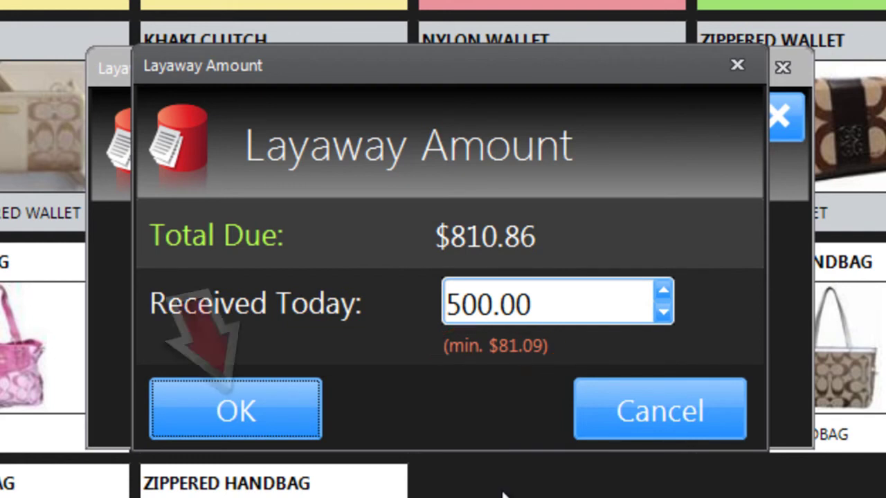
# Pay the $500.00 by Visa credit card and confirm the layaway summary at $0.00 due
pyautogui.click(263, 430)
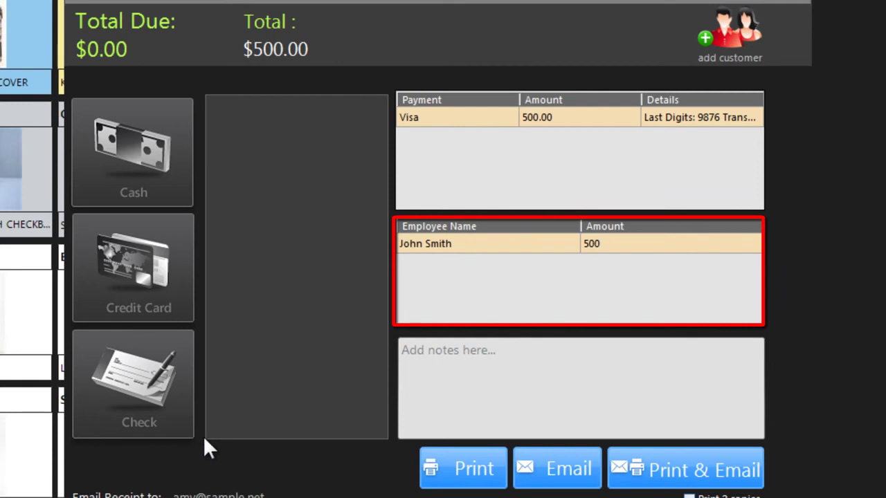
pyautogui.click(447, 468)
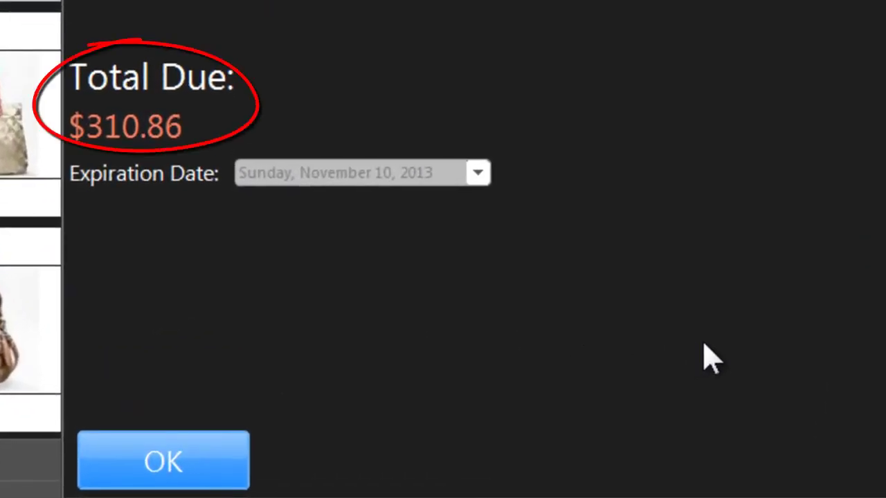
pyautogui.click(164, 476)
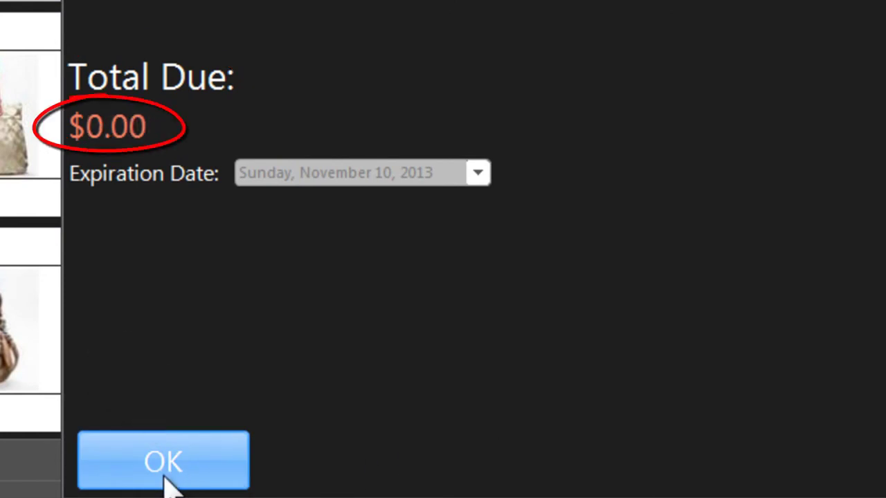